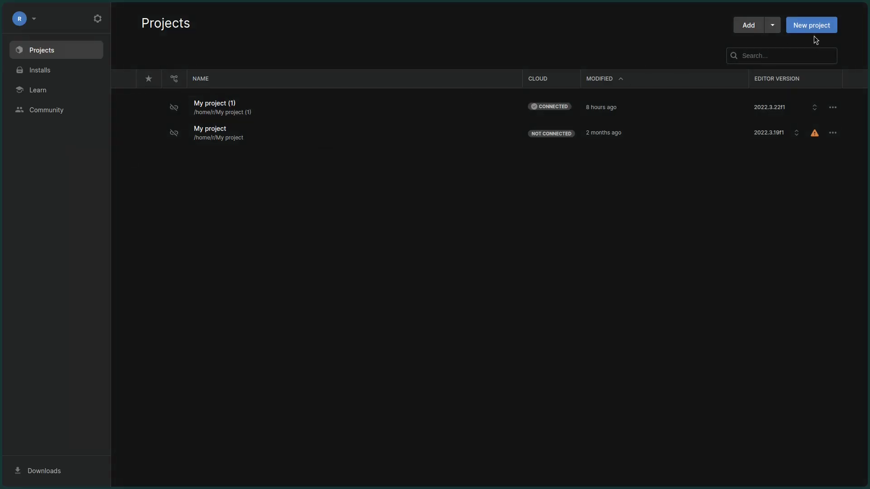
- Create a new project from the 3D High End (HDRP) template with editor version 2022.3.8f1
left_click(814, 25)
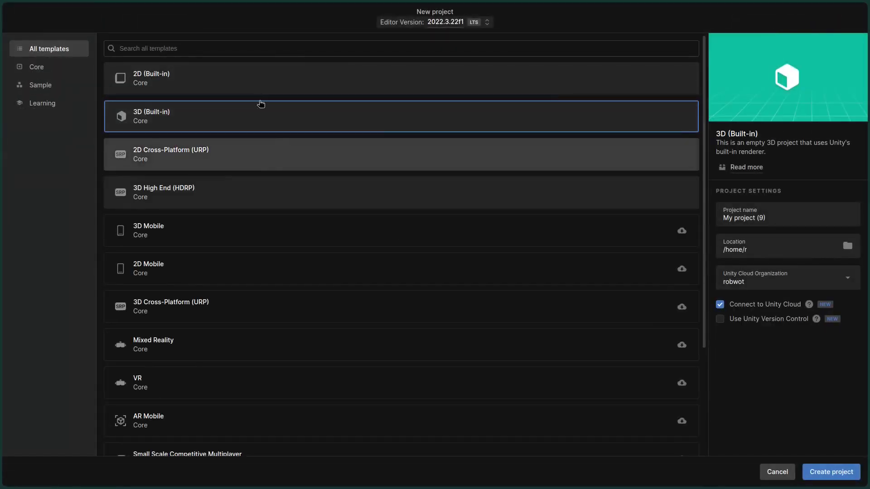
left_click(404, 24)
left_click(403, 90)
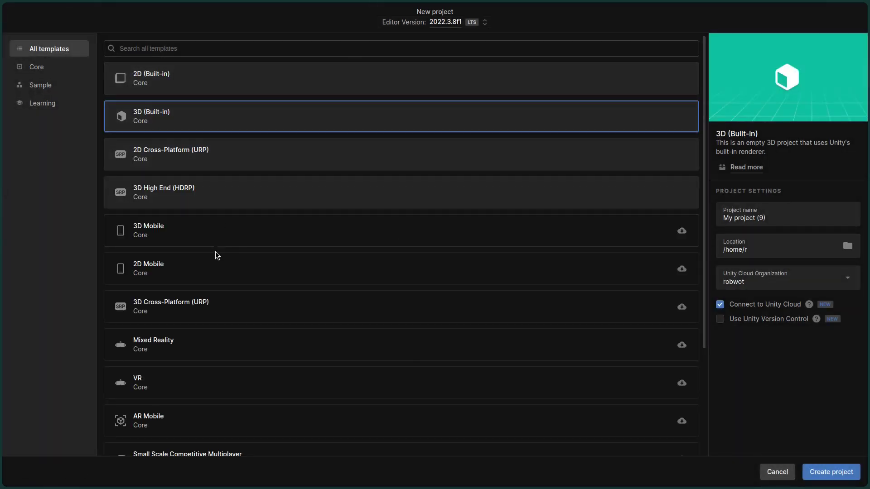
left_click(208, 194)
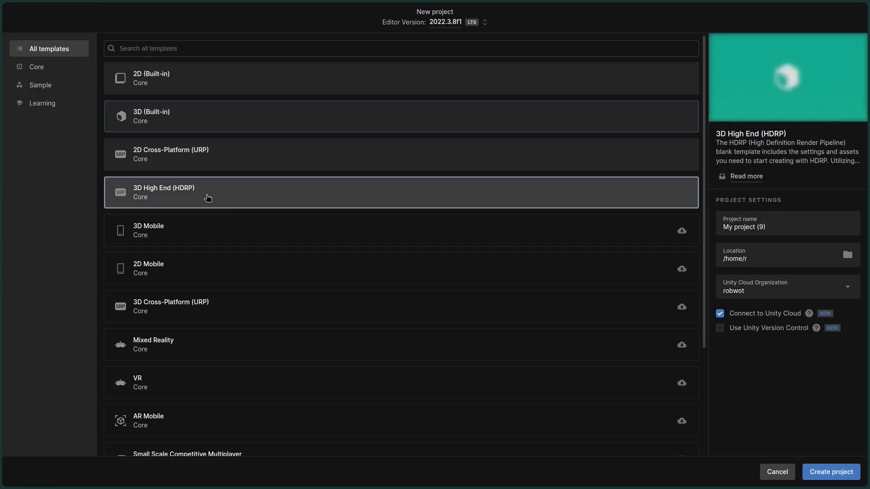
left_click(832, 474)
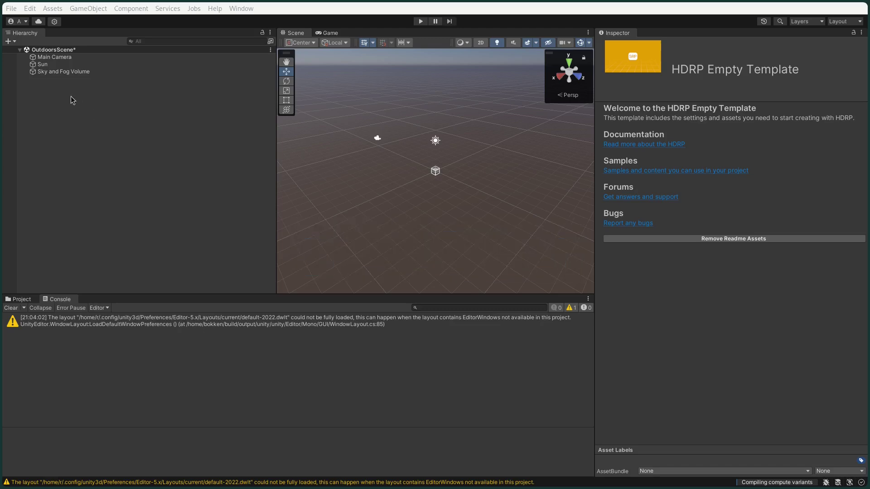
- Add a cube to the scene, dismiss the HDRP Wizard, and set the cube's X and Z scale to 50
right_click(72, 100)
mouse_move(151, 243)
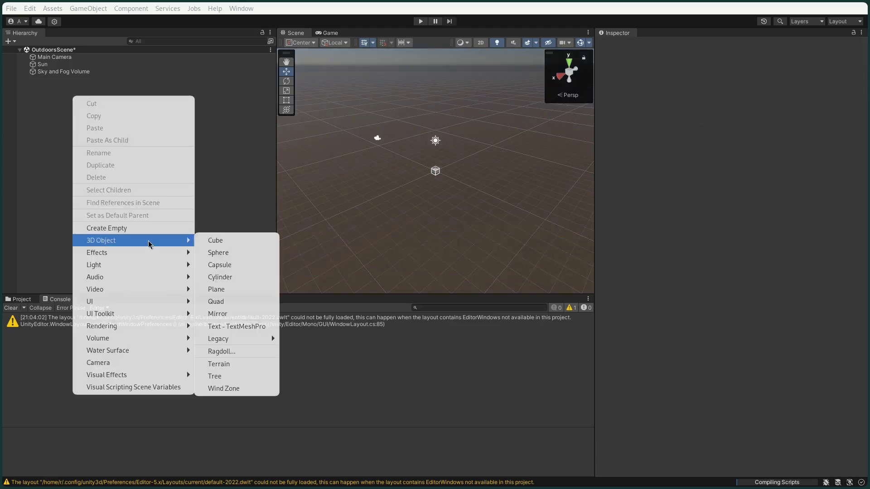
left_click(203, 241)
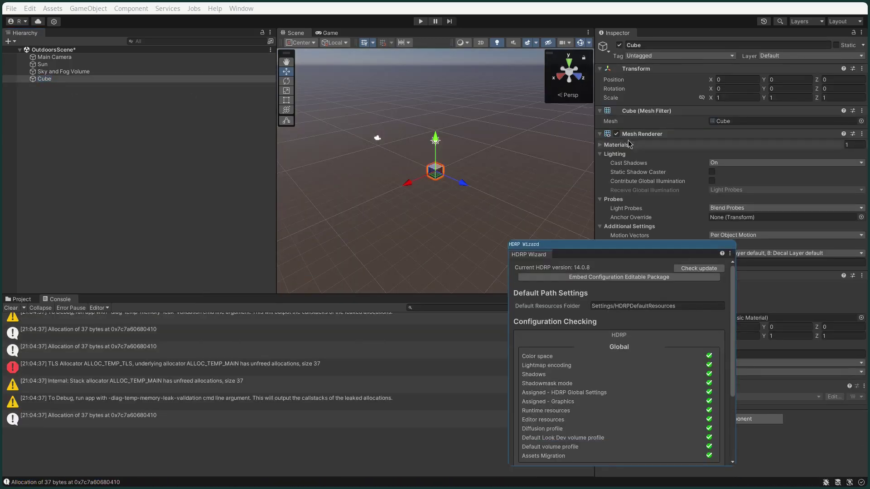
key("super+shift+q")
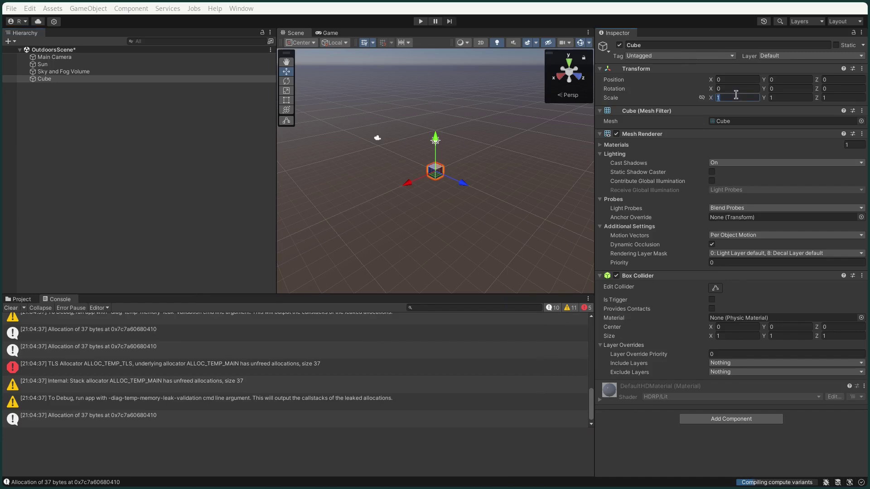
type("50")
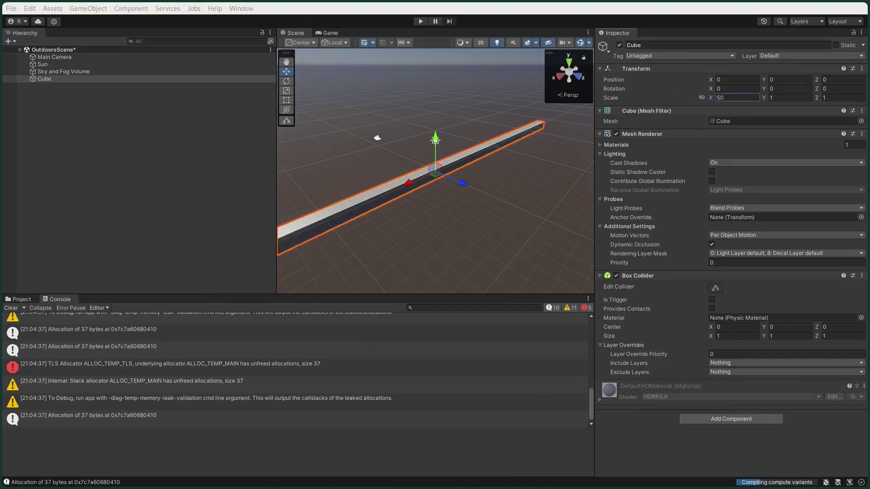
type("50")
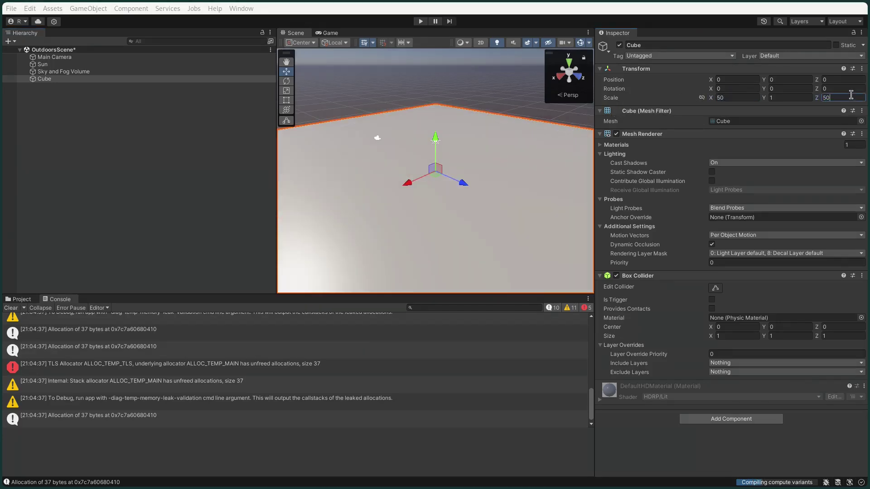
- Create an empty game object at the scene's root and name it SpawnPoint
right_click(132, 112)
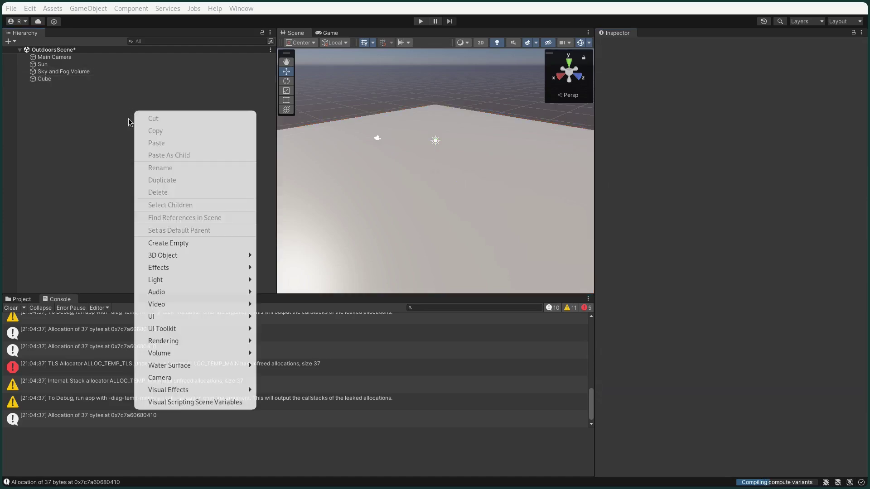
left_click(213, 243)
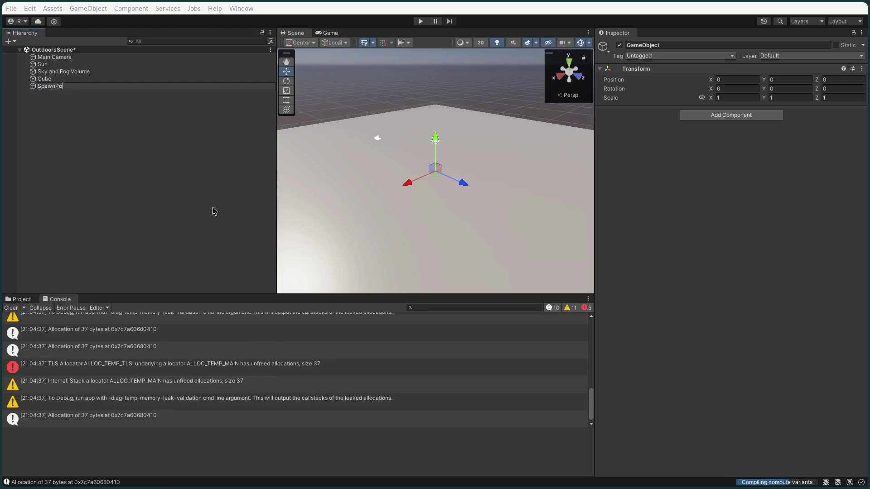
type("SpawnPoint")
key("Return")
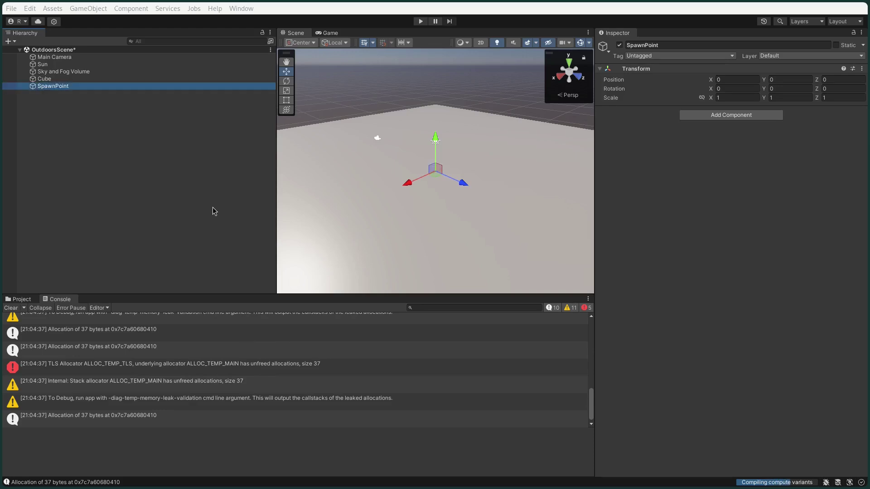
- Add a sphere and move it to about Y 1.12, Z 2.09 so it sits above the floor
right_click(171, 176)
mouse_move(252, 320)
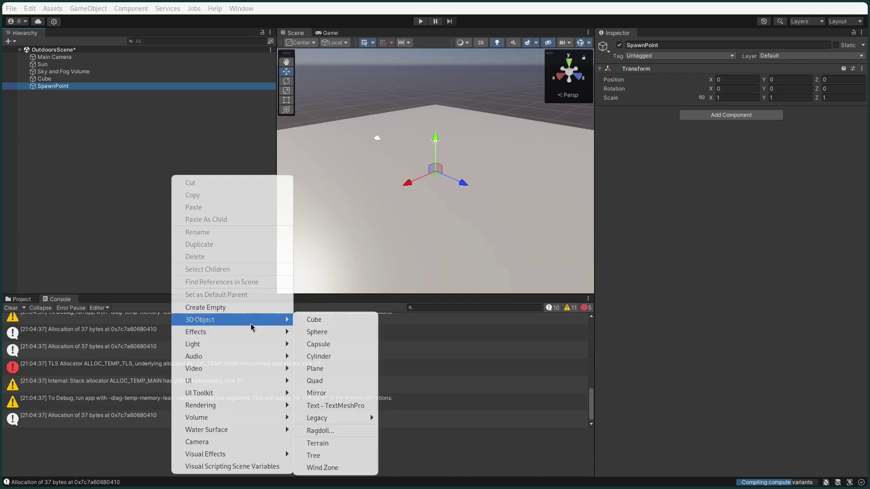
left_click(311, 332)
left_click_drag(462, 186, 473, 190)
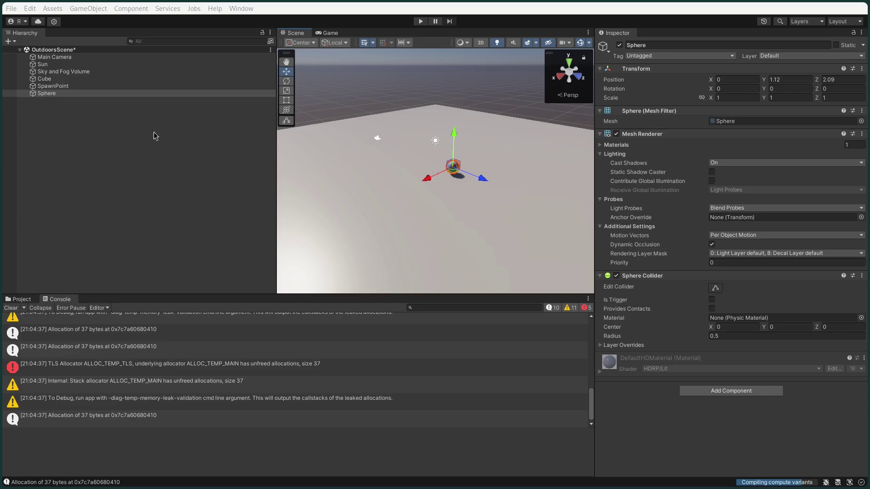
- Add a cylinder, move it to about X 2.15, Z 2.92, and set its Y scale to 50
right_click(90, 144)
mouse_move(151, 287)
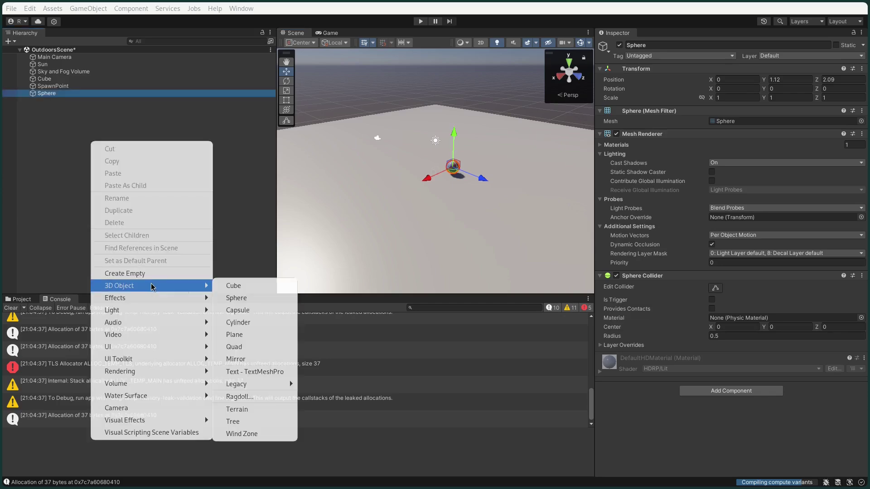
left_click(238, 322)
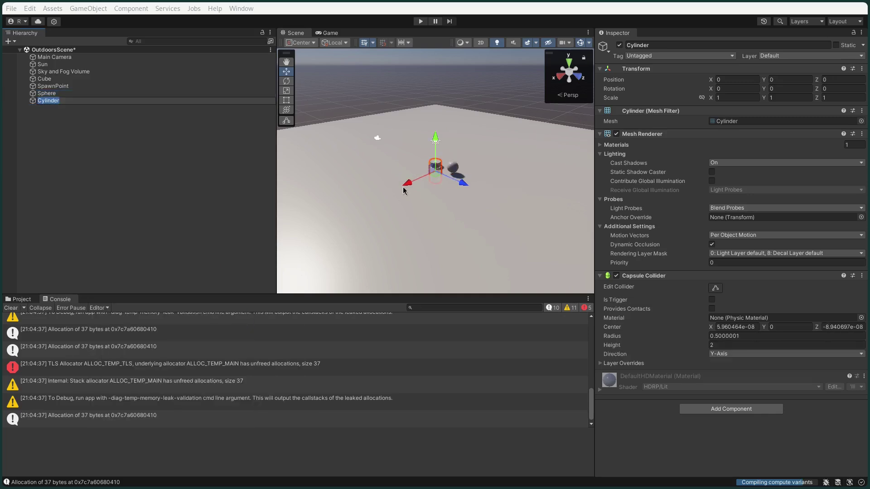
left_click_drag(459, 183, 416, 206)
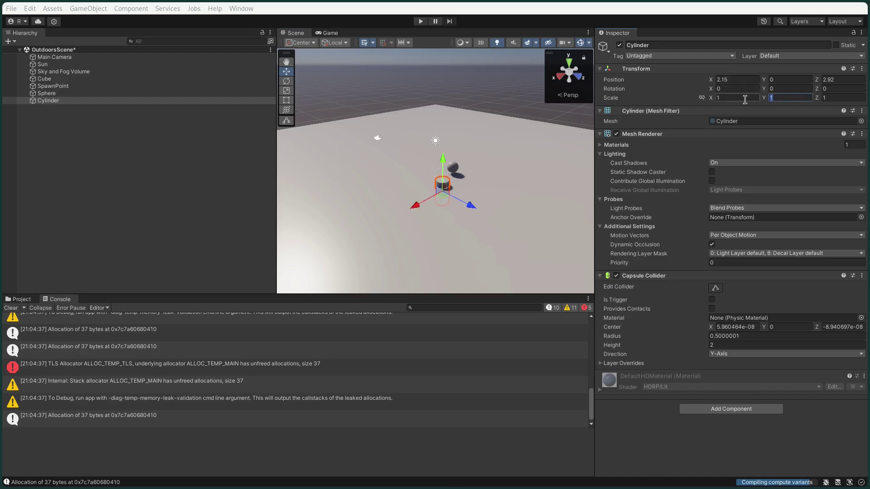
type("50")
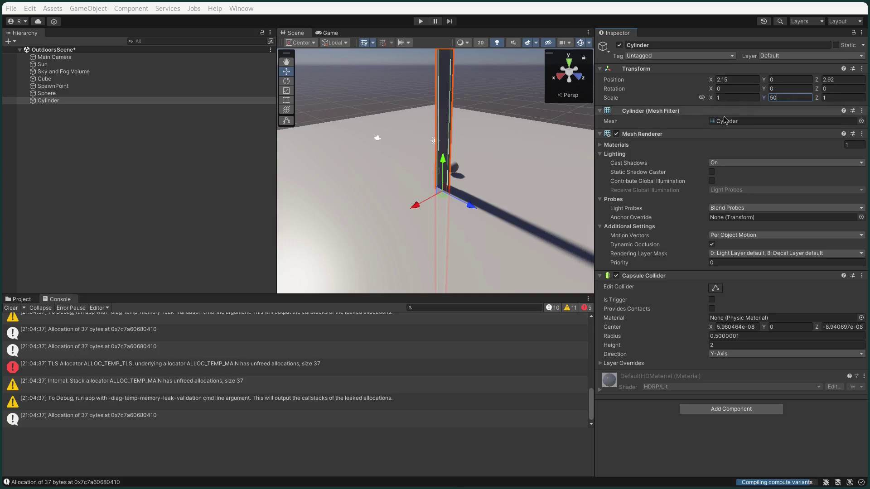
- Assign DefaultHDMirrorMaterial to the cube's material Element 0 and save the scene
left_click(90, 77)
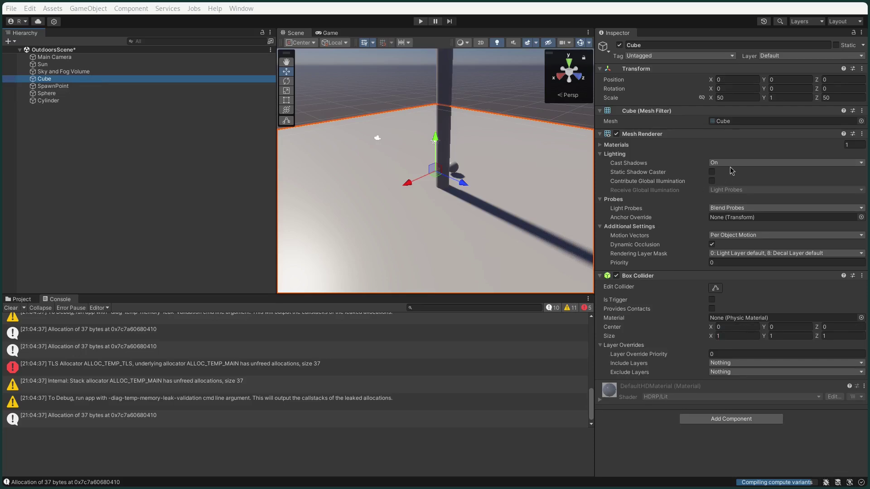
left_click(634, 145)
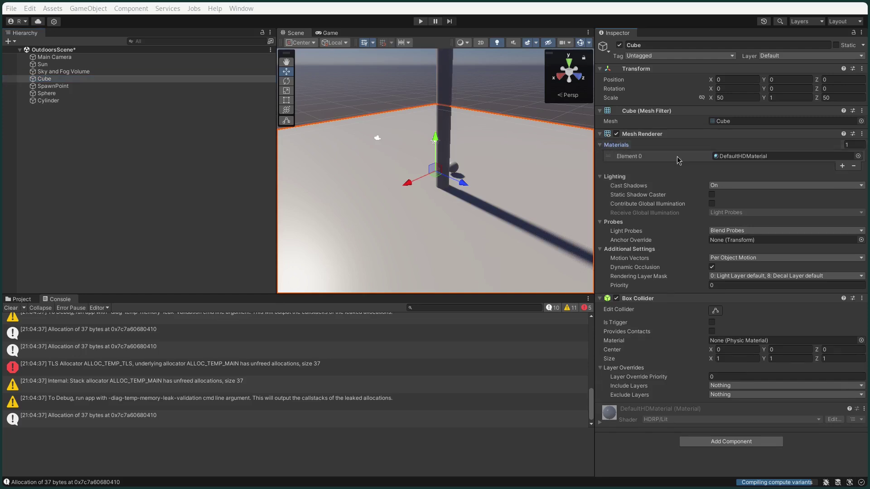
left_click(857, 156)
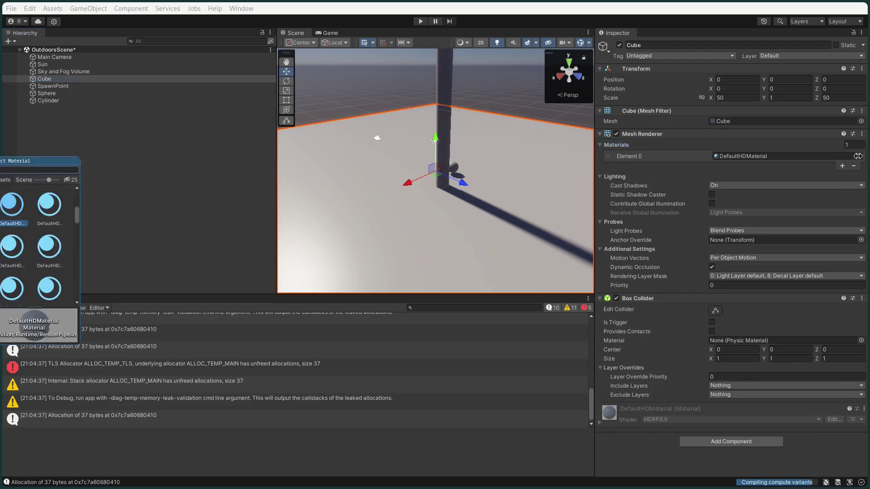
scroll(50, 215, "up", 5)
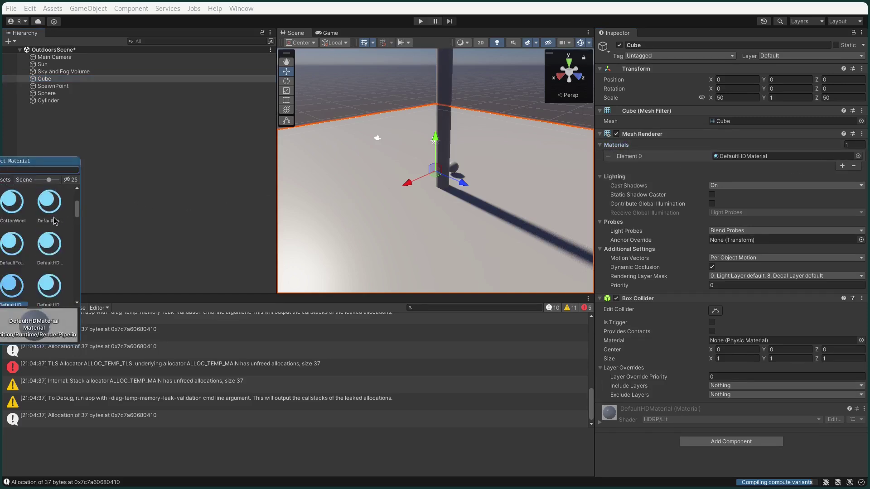
scroll(47, 213, "down", 4)
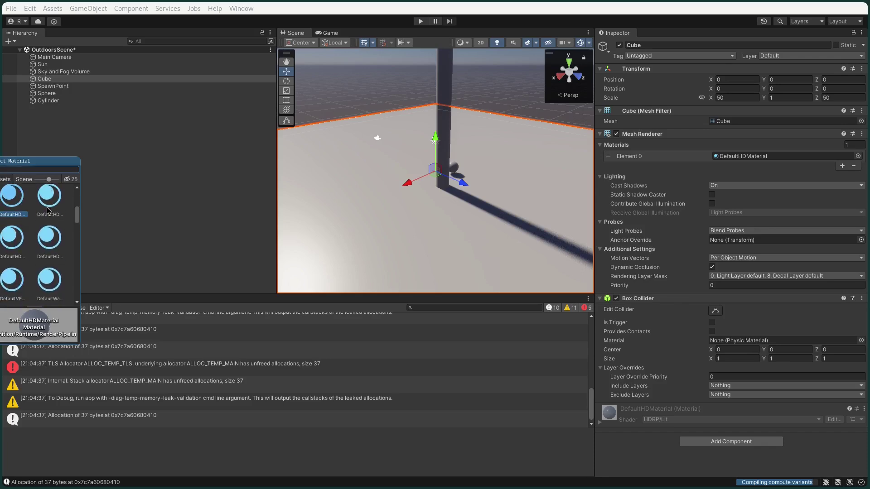
left_click(50, 206)
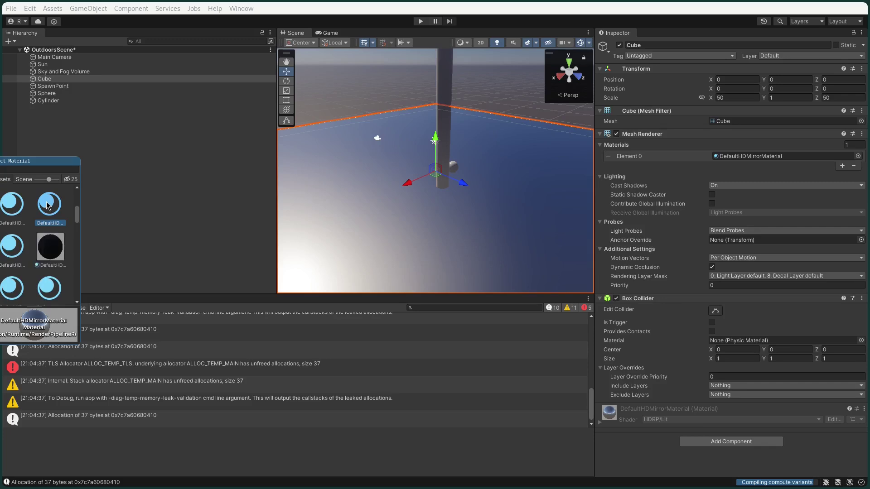
left_click(11, 8)
left_click(29, 59)
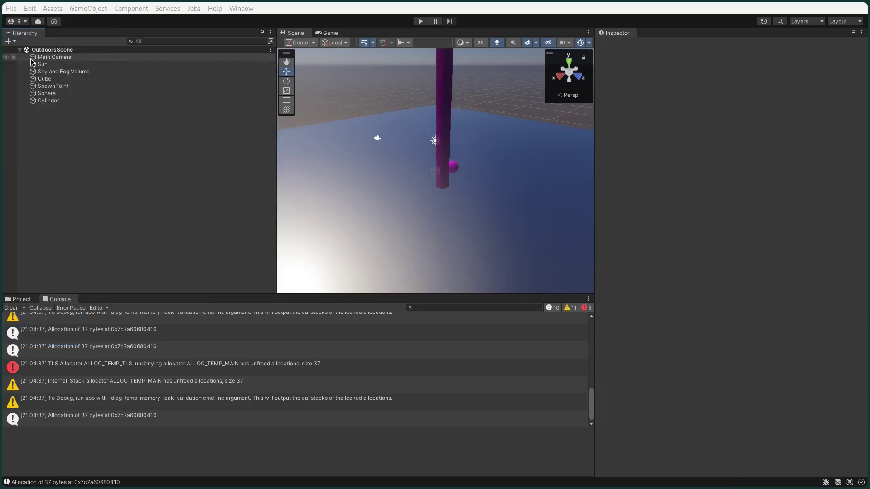
left_click(249, 8)
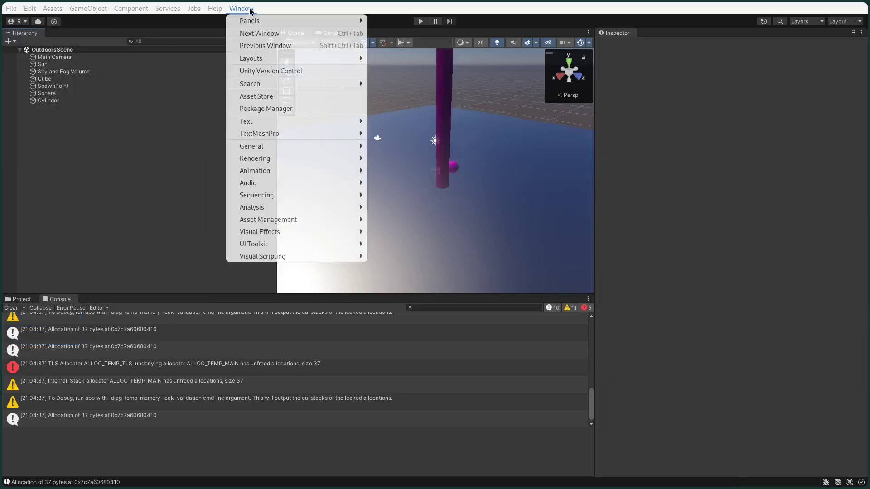
left_click(286, 110)
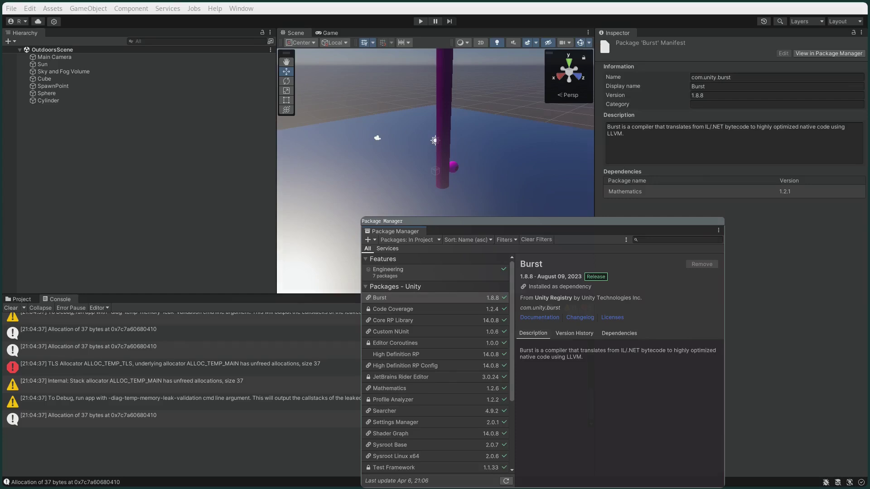
left_click(368, 240)
left_click(368, 239)
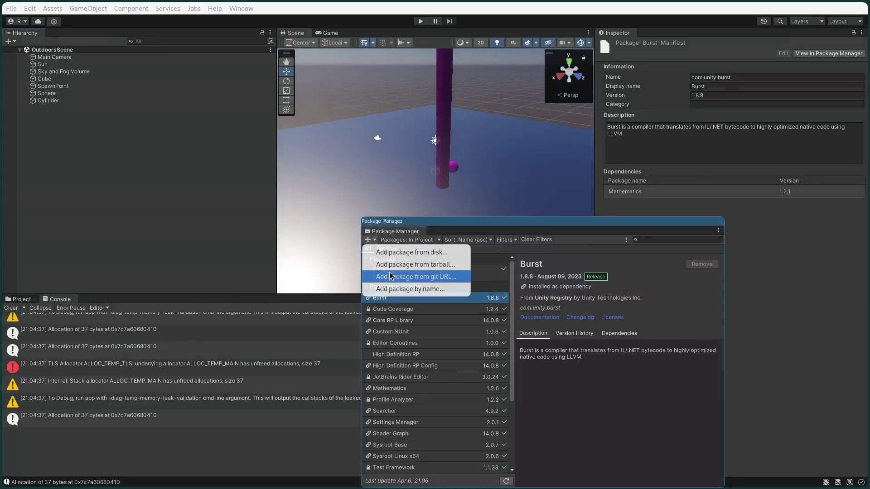
left_click(390, 276)
type("https://github.com/Unity-Technologies/AssetBundles-Browser.git")
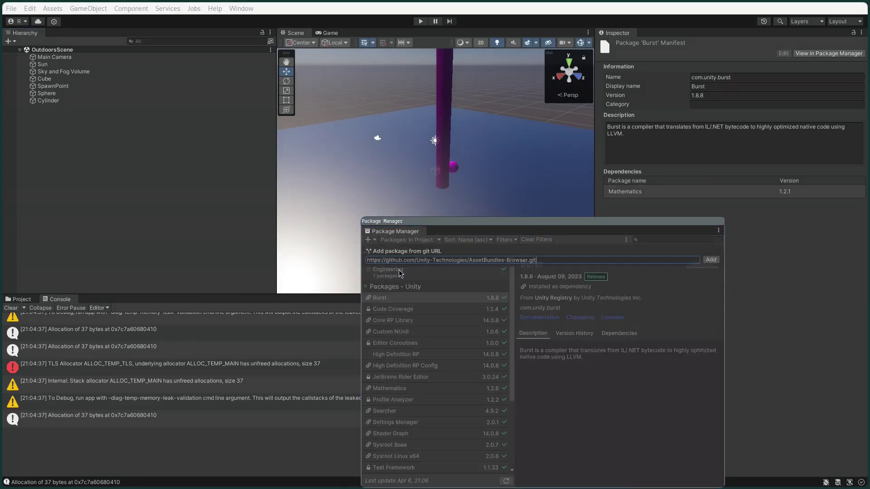
key("Return")
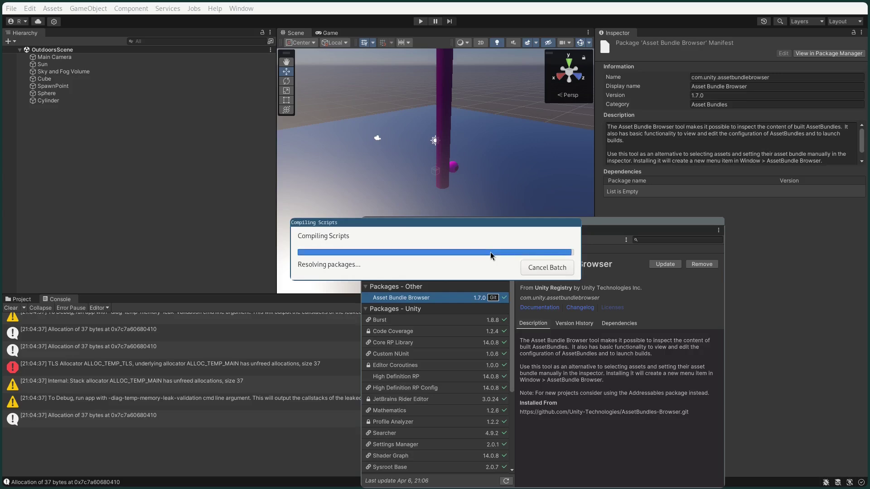
key("super+shift+q")
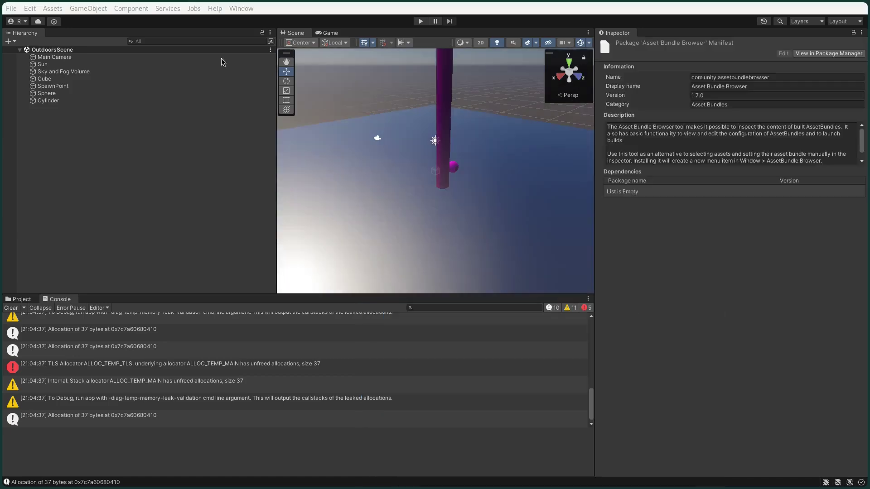
- Open the AssetBundle Browser, place it beside the scene hierarchy, and add OutdoorsScene as a new bundle
left_click(249, 12)
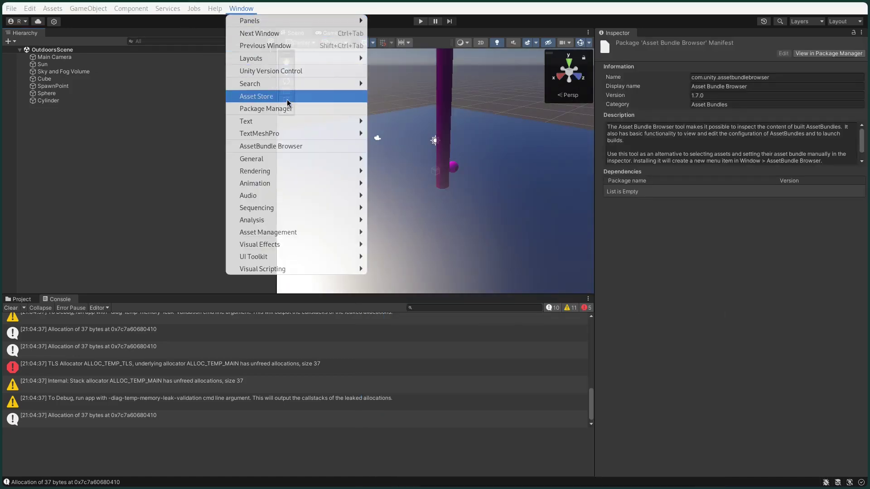
left_click(301, 148)
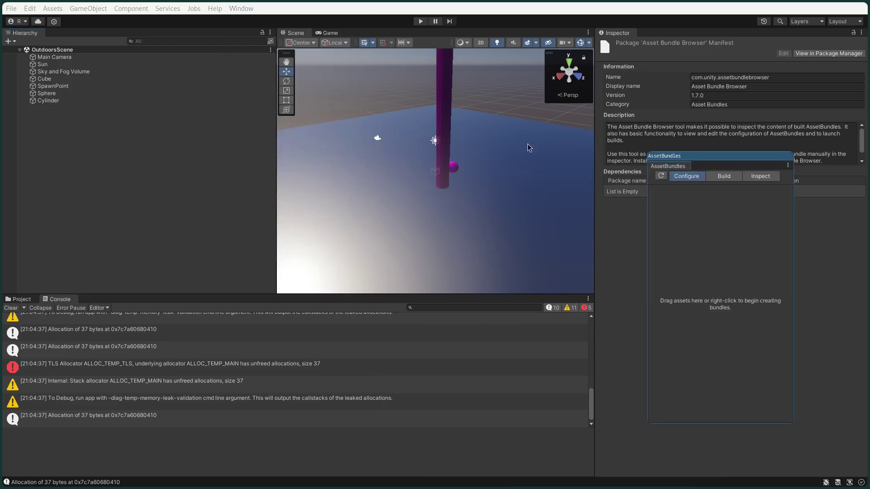
left_click_drag(662, 155, 265, 78)
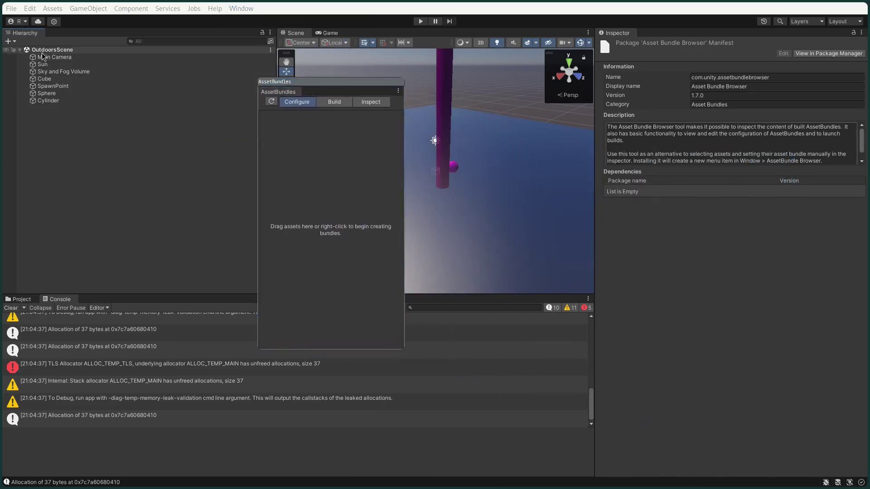
left_click_drag(43, 52, 292, 144)
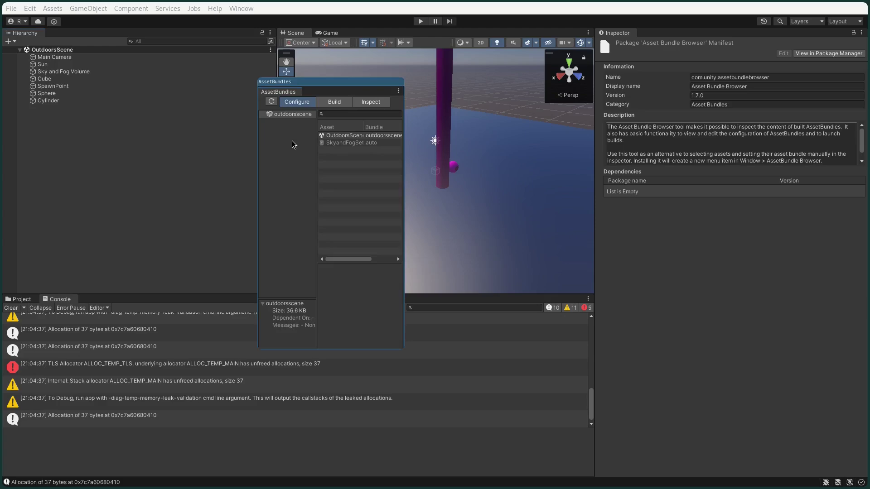
- Build the asset bundle for Standalone Windows and open the project's AssetBundles/StandaloneWindows output folder in the file manager
left_click(322, 105)
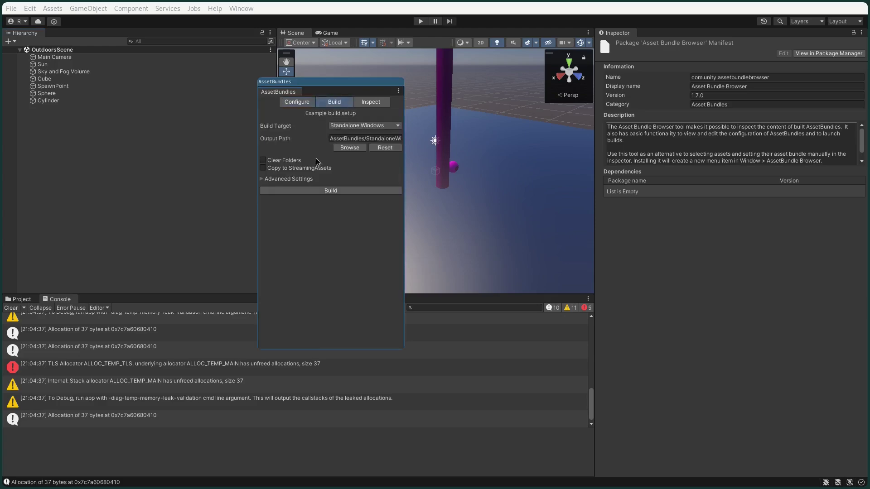
left_click(327, 190)
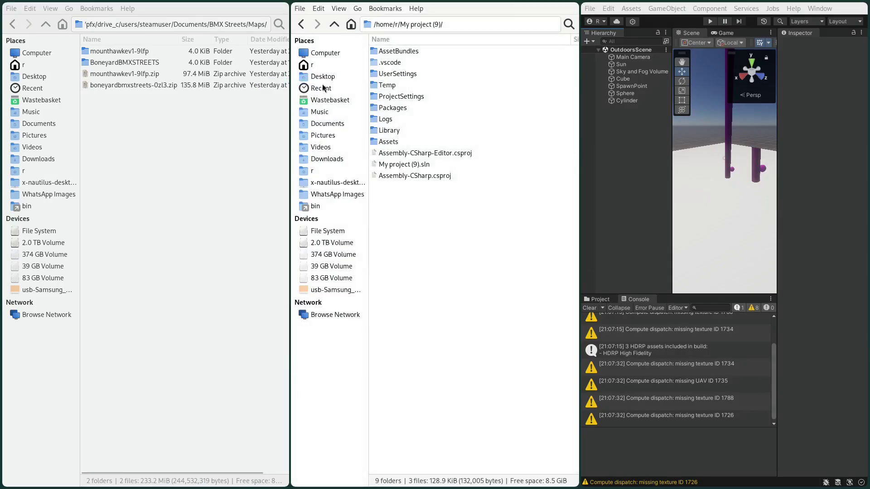
double_click(379, 51)
double_click(379, 52)
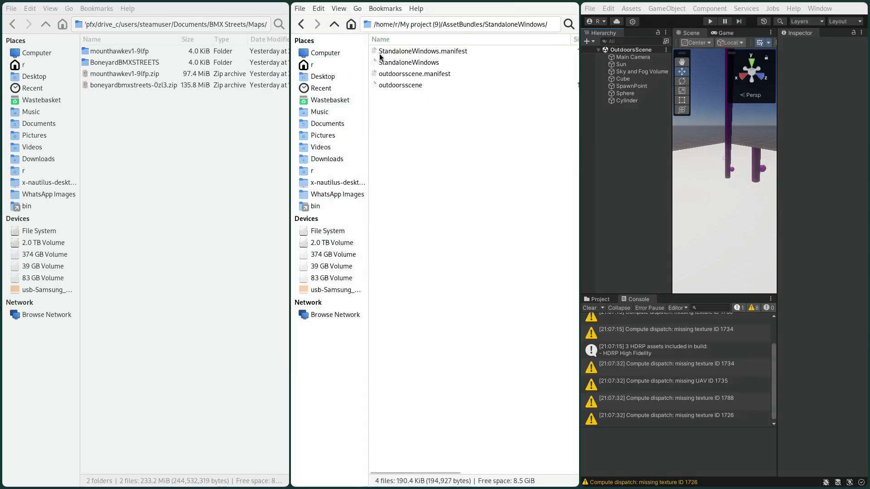
- Create a folder named test inside the BMX Streets/Maps folder and open it
right_click(177, 145)
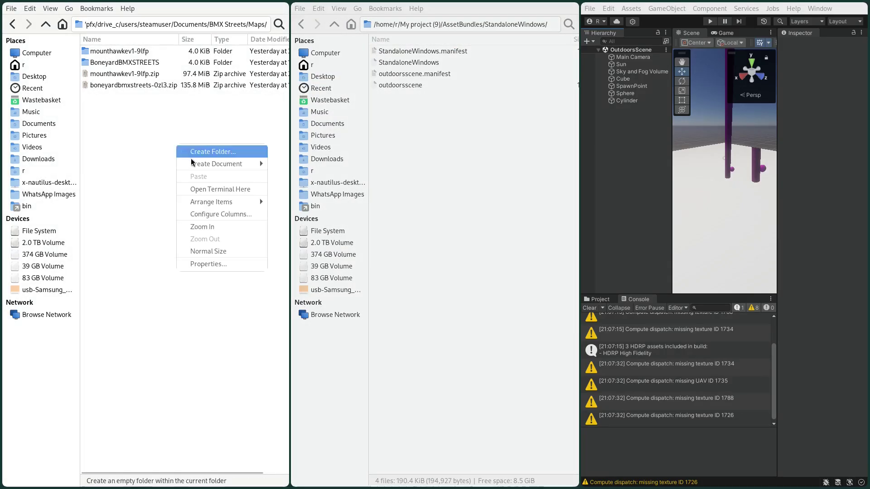
left_click(203, 152)
type("test")
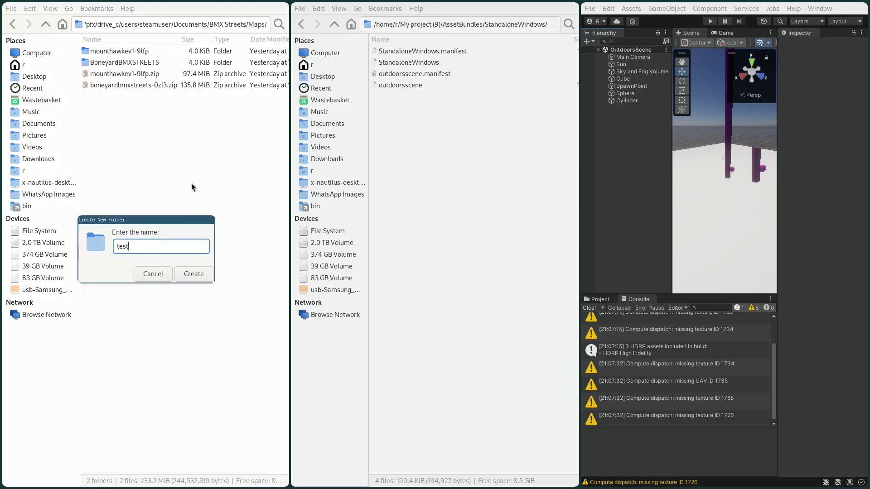
left_click(193, 273)
double_click(132, 54)
- Copy the built outdoorsscene file from StandaloneWindows into the test folder and rename the copy to outdoorsscene.bundle
left_click_drag(403, 85, 153, 80)
right_click(153, 56)
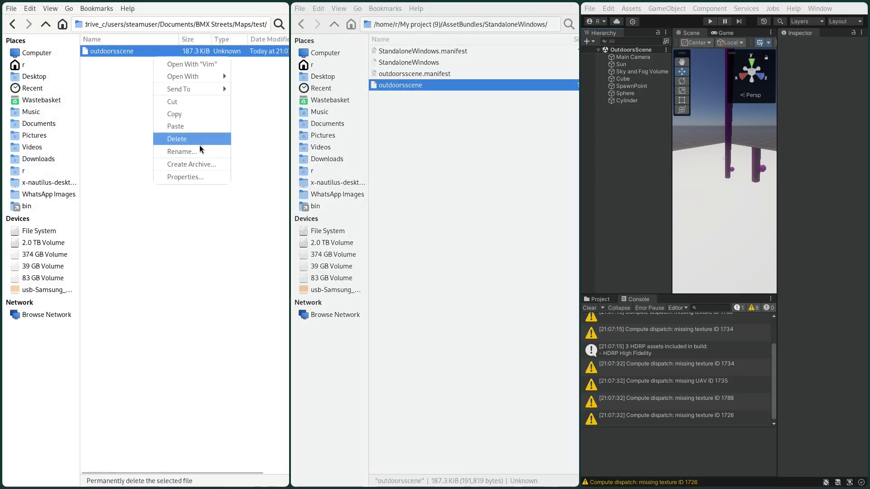
left_click(182, 151)
key("End")
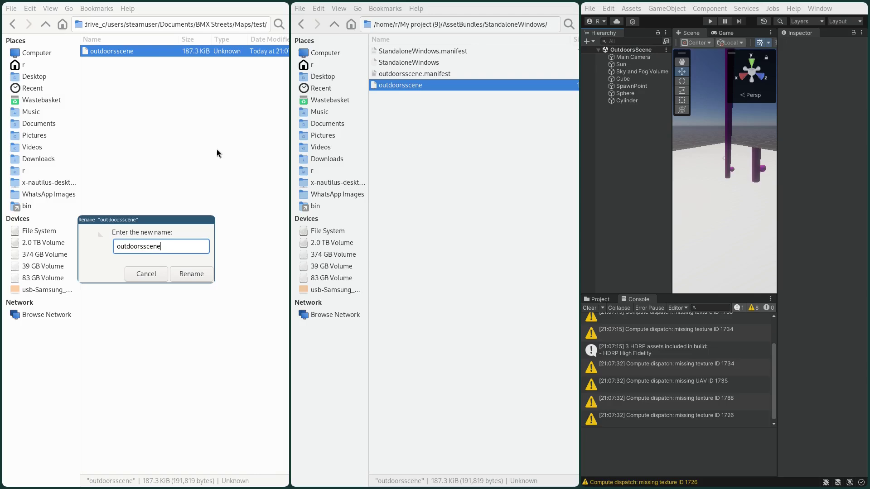
type(".bundle")
key("Return")
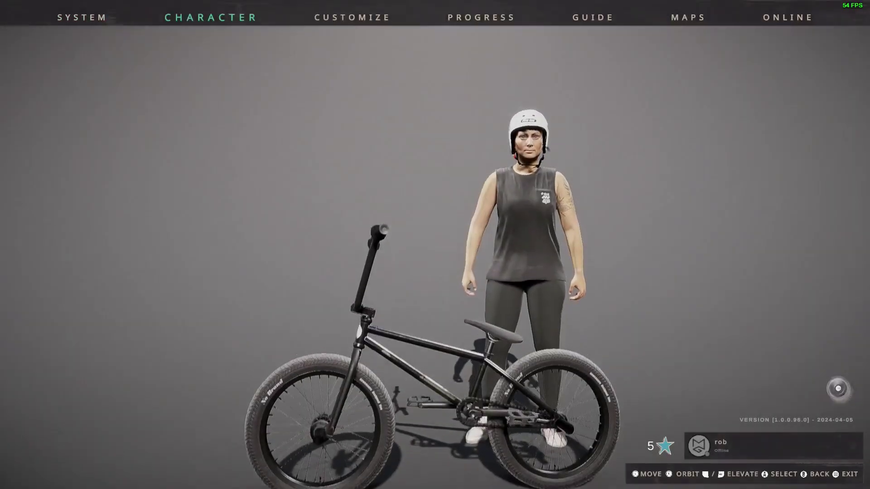
- Switch to BMX Streets and load the OUTDOORSSCENE map from its list of maps
key("Right")
key("Right")
key("Right")
key("Right")
key("Return")
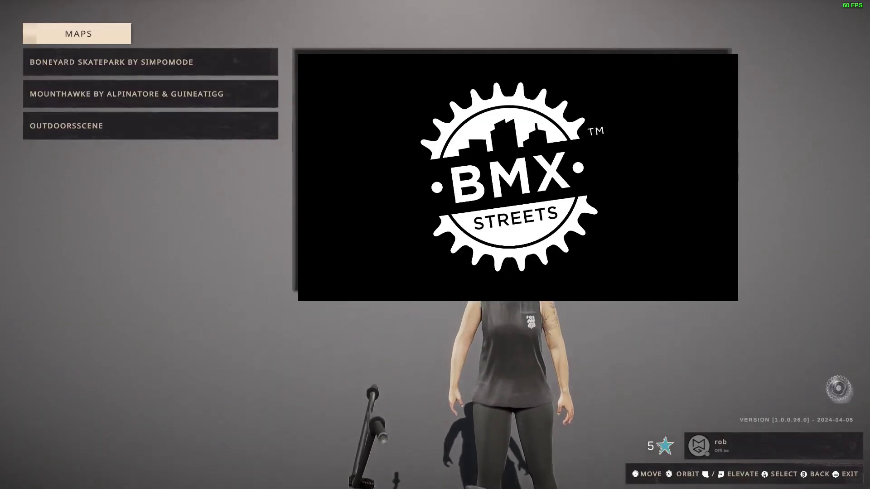
key("Down")
key("Down")
key("Return")
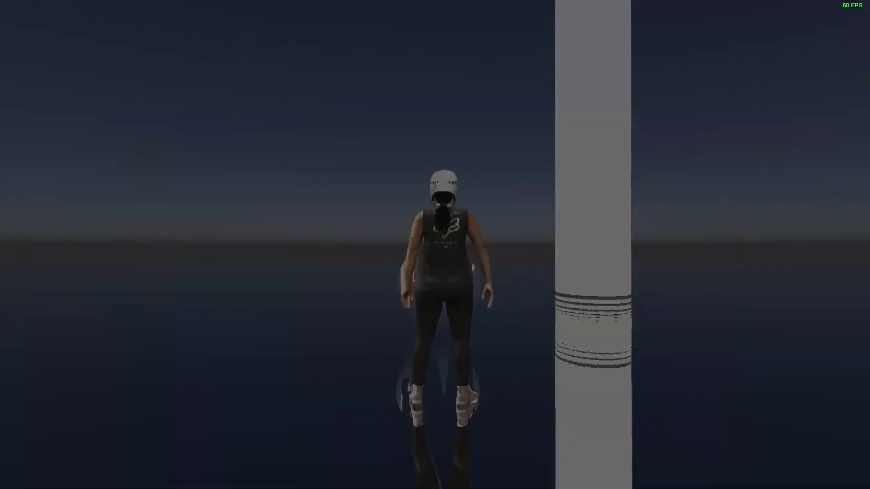
key("d")
key("w")
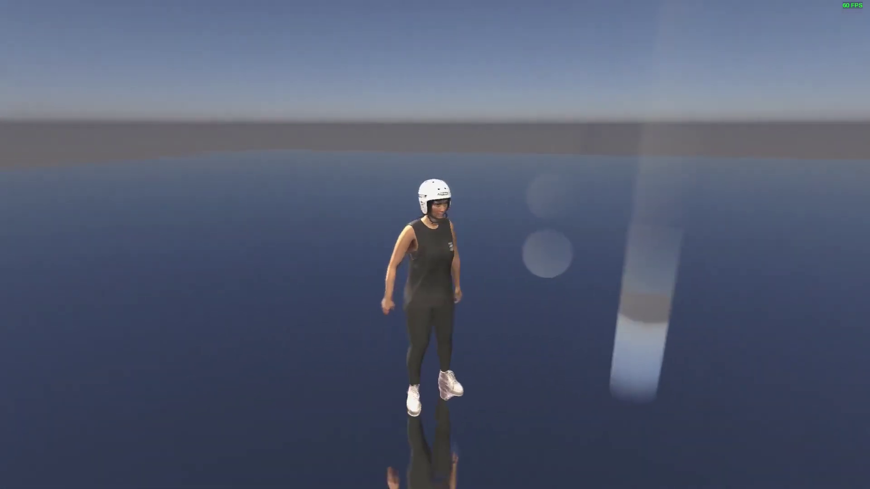
key("e")
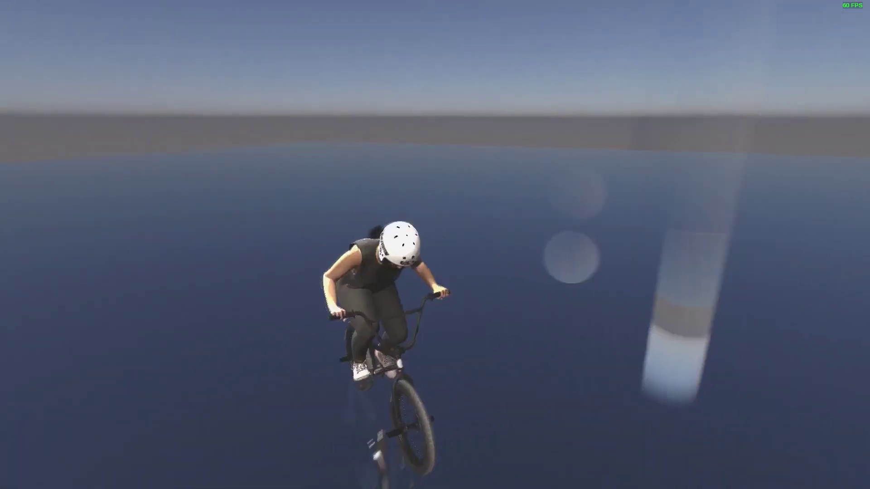